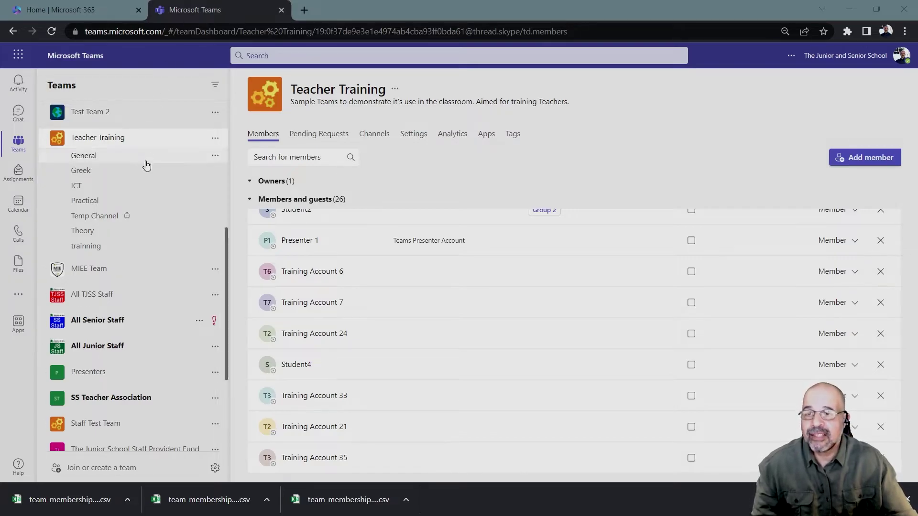
- Open the management page of the Teacher Training team and expand its members and guests list
left_click(130, 155)
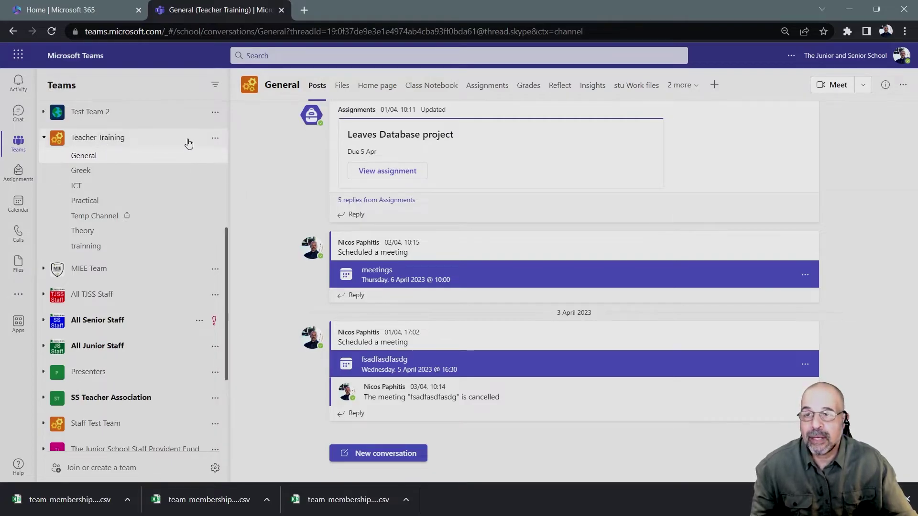
left_click(216, 140)
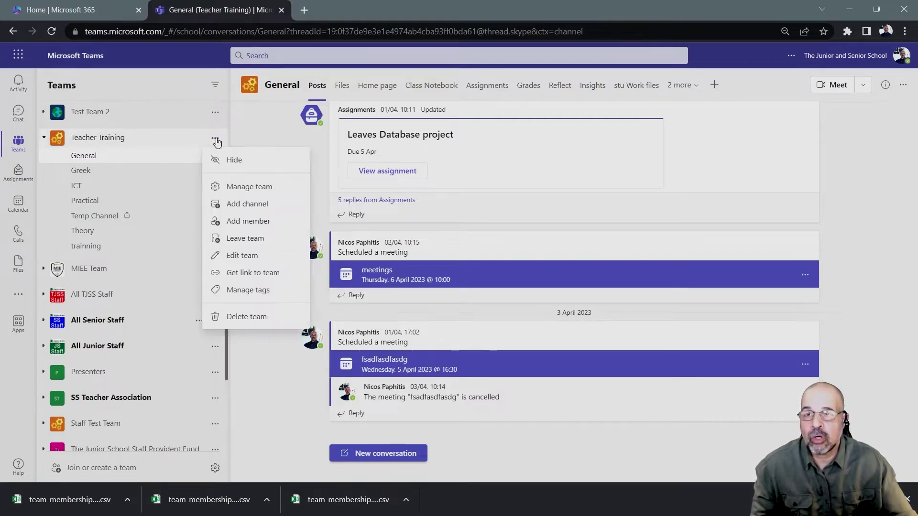
left_click(242, 187)
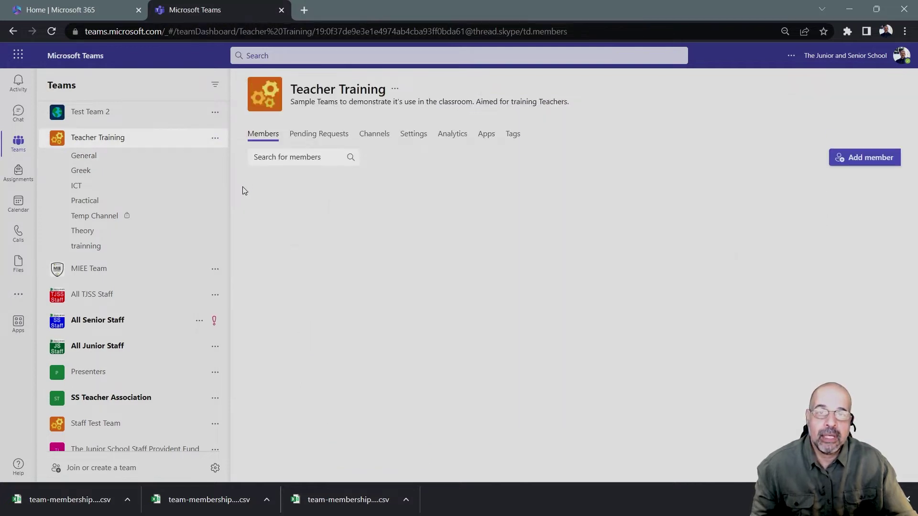
mouse_move(389, 223)
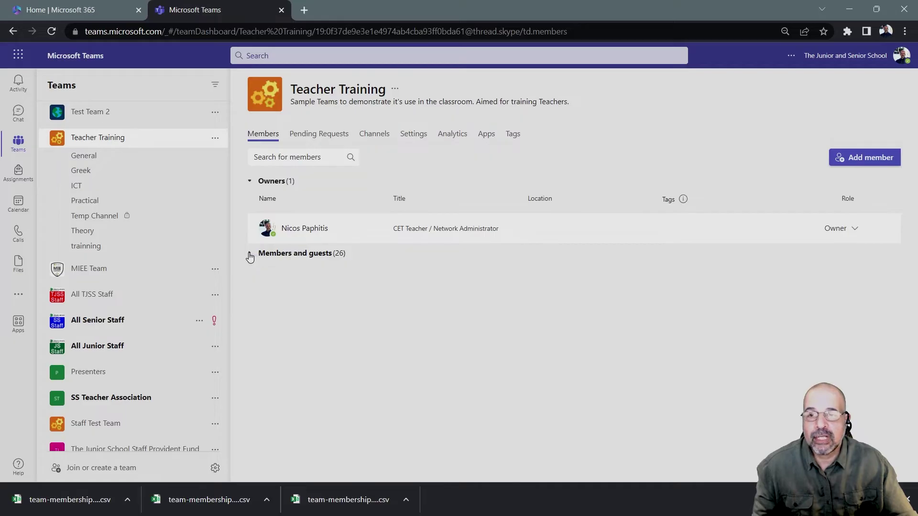
left_click(250, 255)
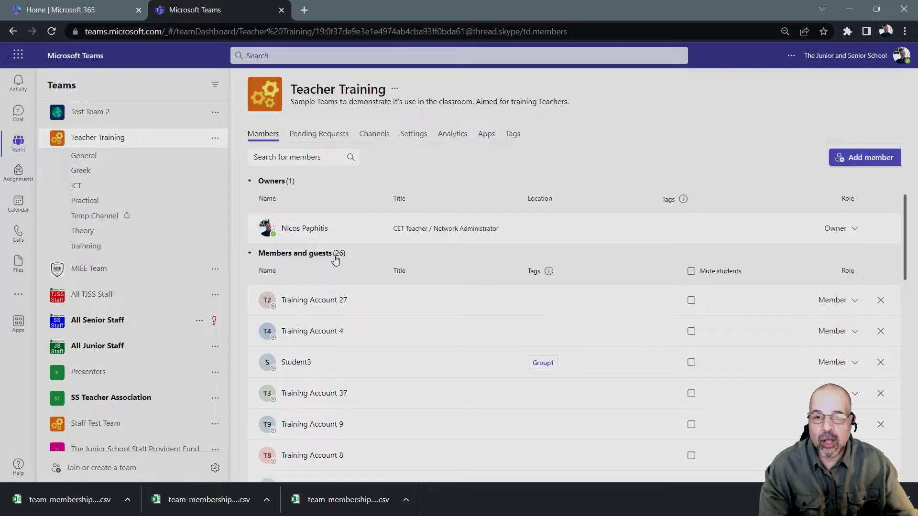
- Go through the Teacher Training members and guests list down to its last entry so that all members load
scroll(447, 309, "down", 3)
scroll(449, 308, "down", 7)
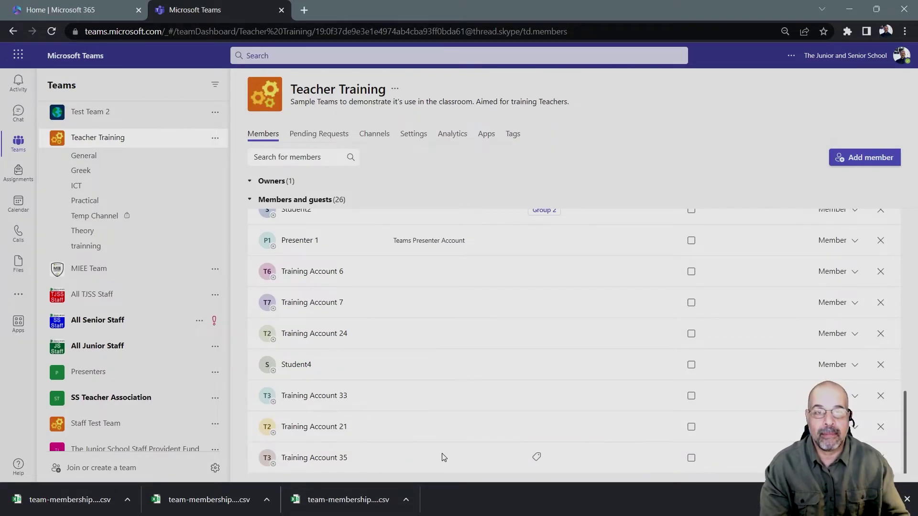
scroll(443, 457, "up", 8)
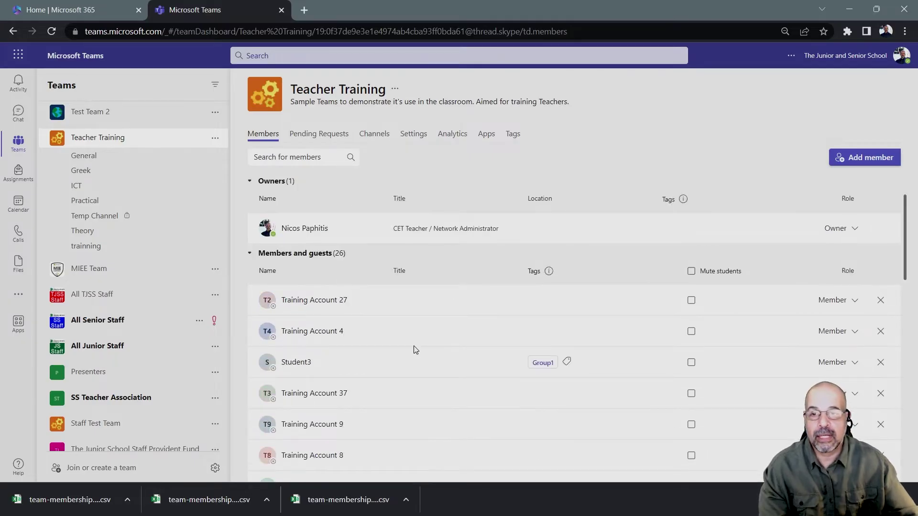
scroll(402, 306, "down", 4)
scroll(420, 313, "down", 4)
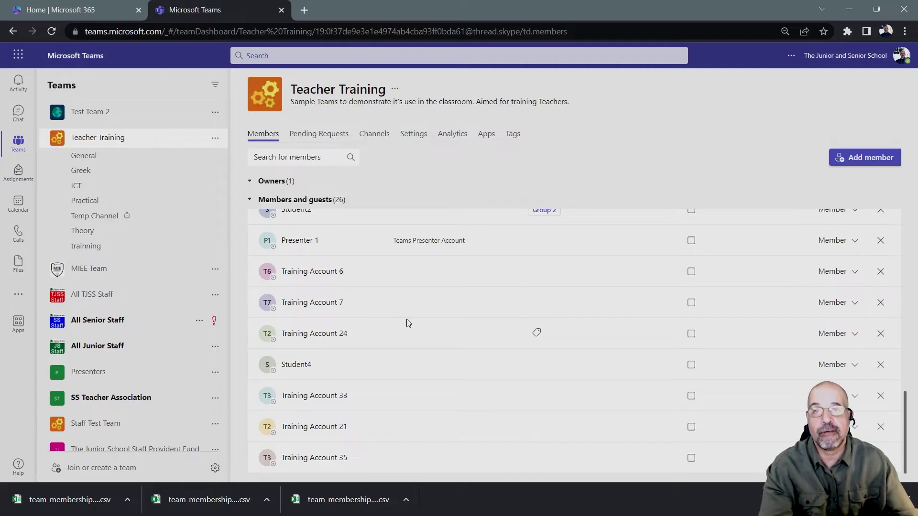
- View the contact cards of Training Account 35 and Training Account 7, and look over the members and teams lists
left_click(331, 461)
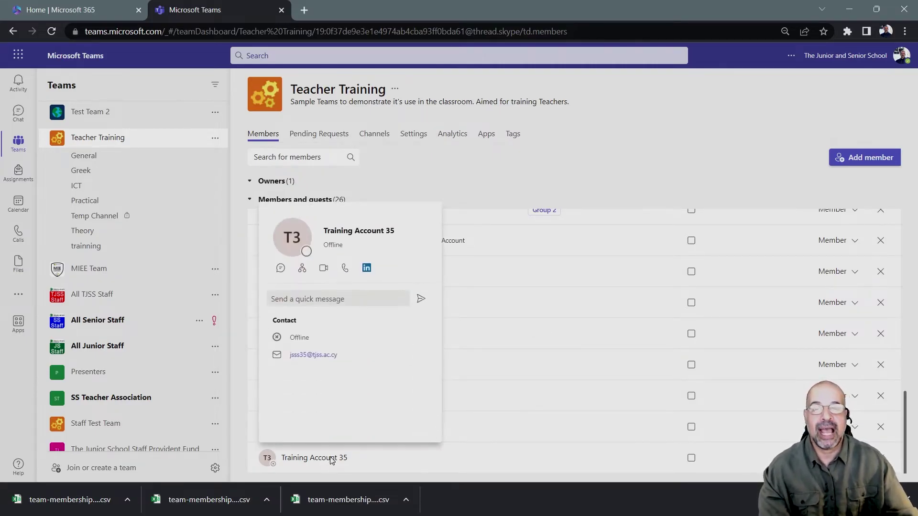
left_click(605, 178)
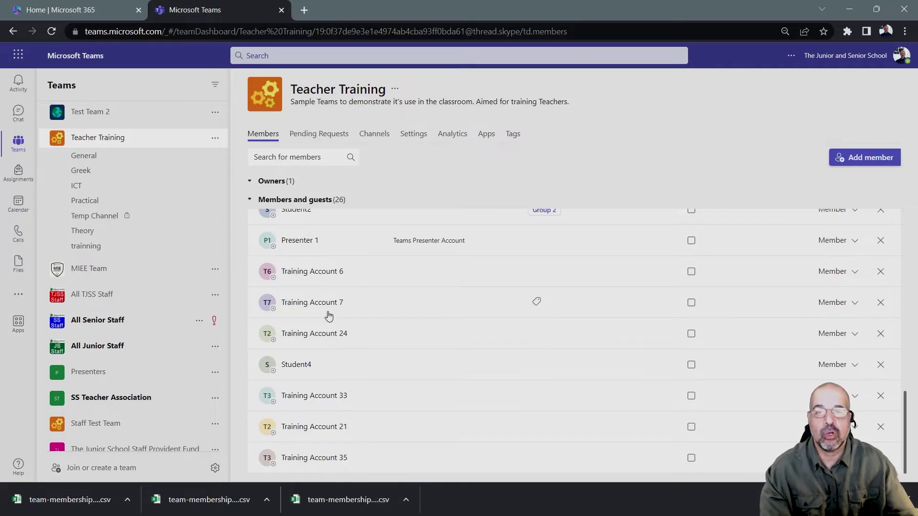
left_click(329, 314)
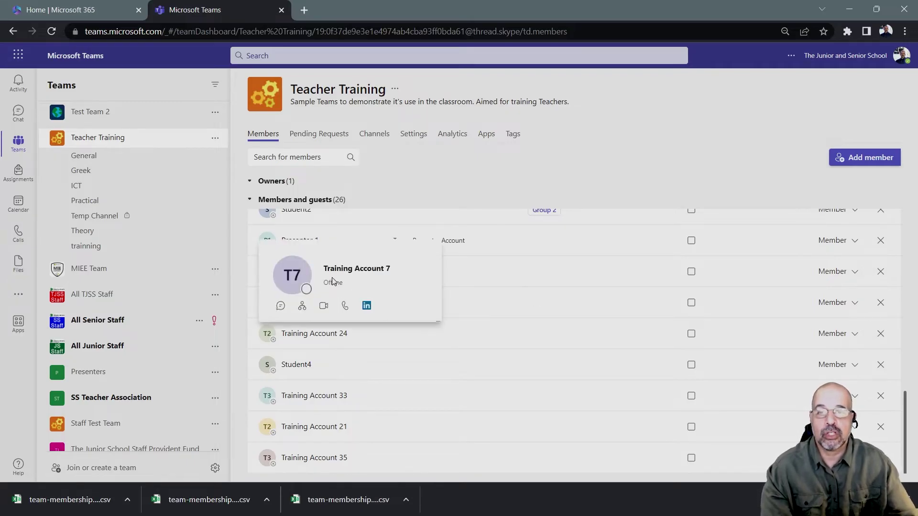
left_click(609, 166)
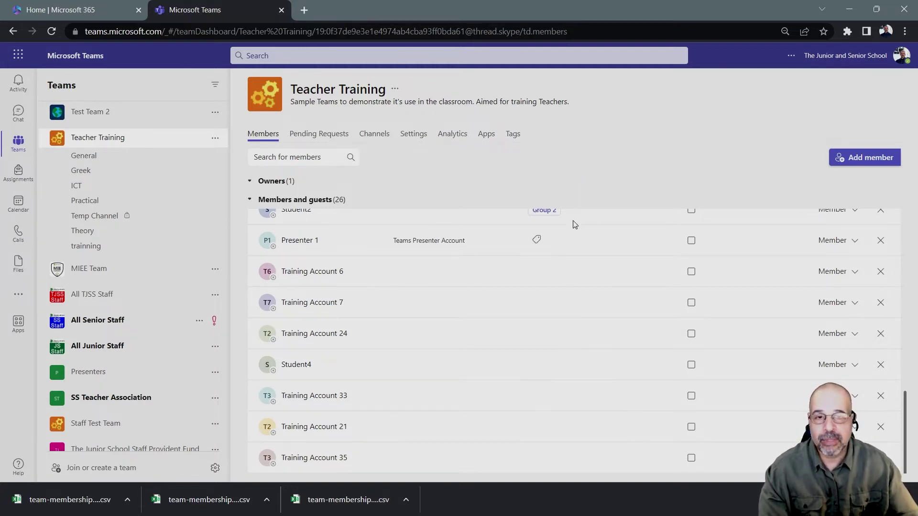
scroll(545, 297, "up", 10)
scroll(545, 303, "down", 10)
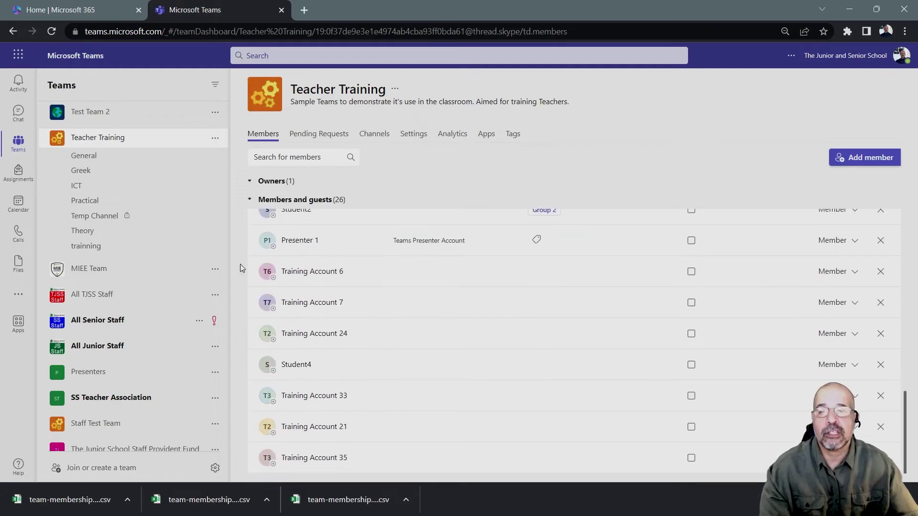
scroll(215, 268, "down", 1)
scroll(526, 239, "up", 5)
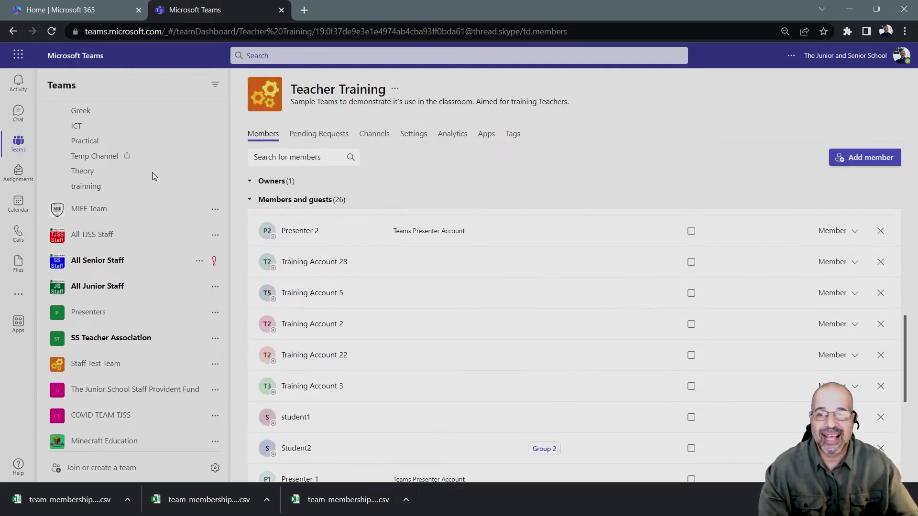
scroll(172, 176, "up", 3)
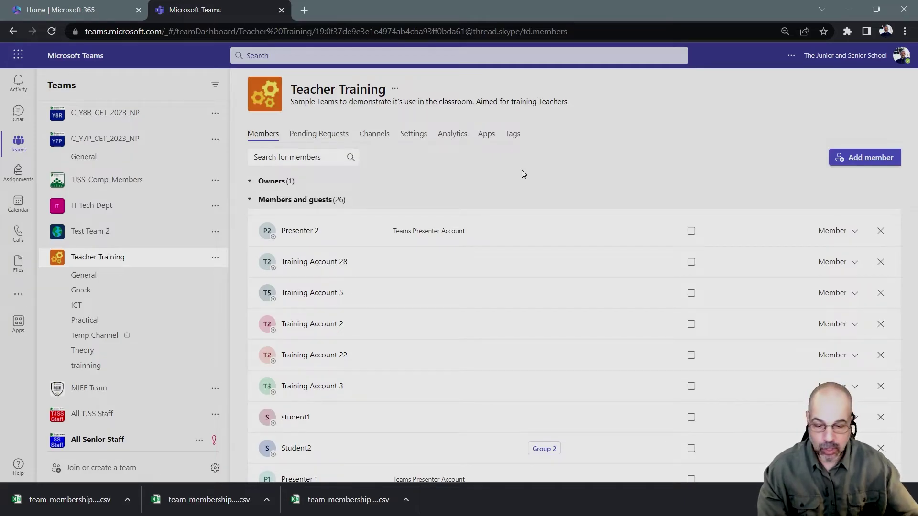
- Switch to Notepad, copy the entire script in List of Teams memebers.txt, and minimize the Notepad window
key("alt+Tab")
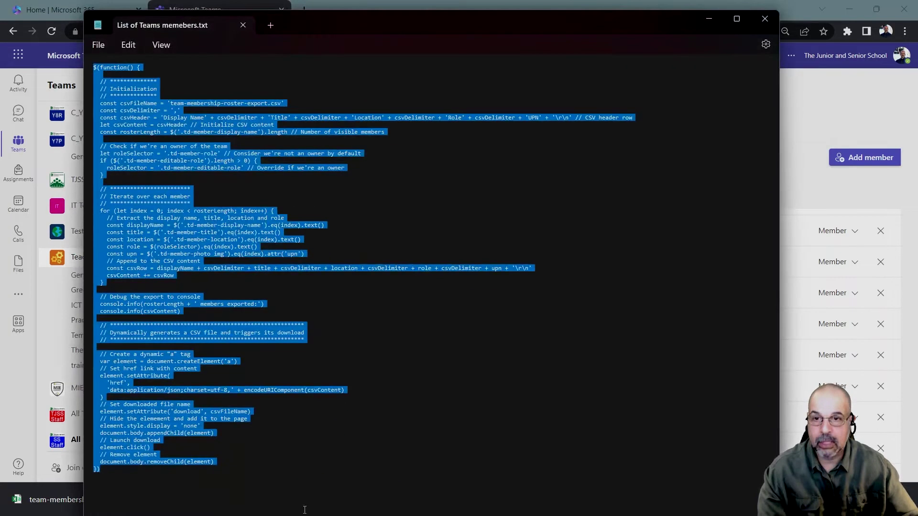
left_click(476, 203)
left_click_drag(408, 21, 436, 16)
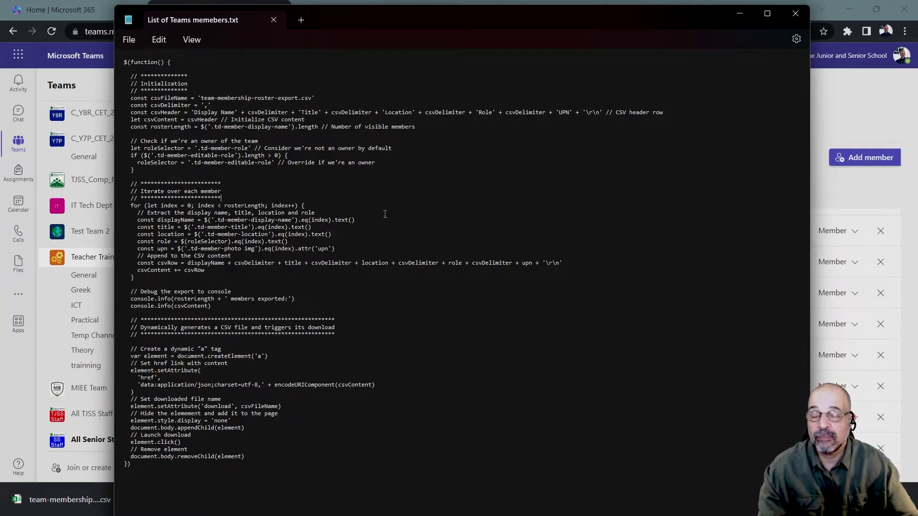
left_click(159, 40)
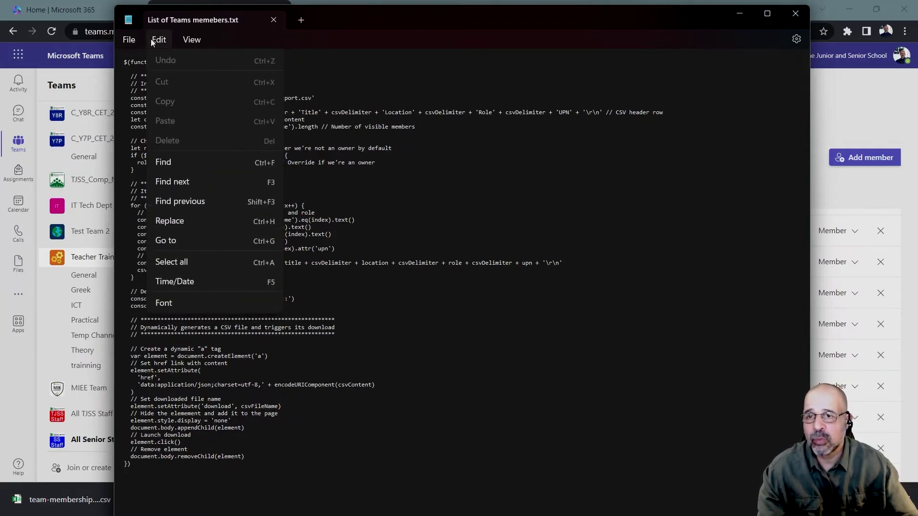
left_click(202, 262)
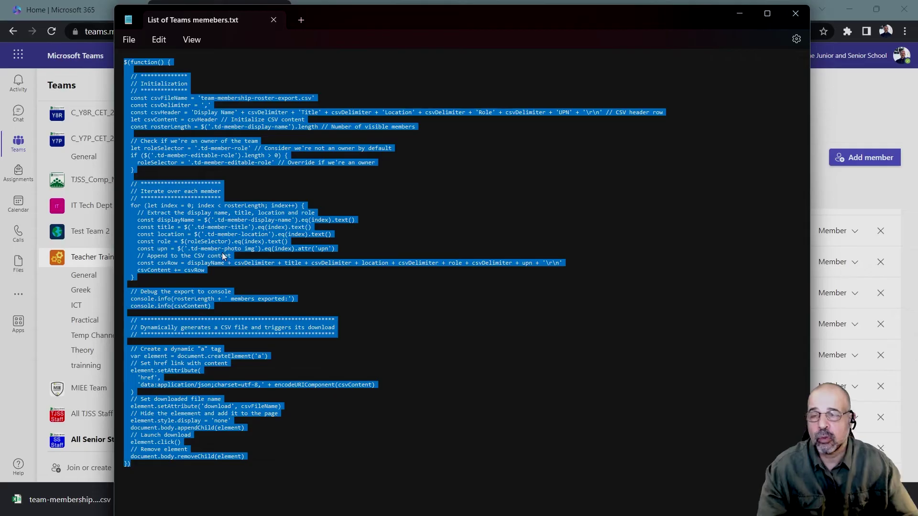
right_click(263, 120)
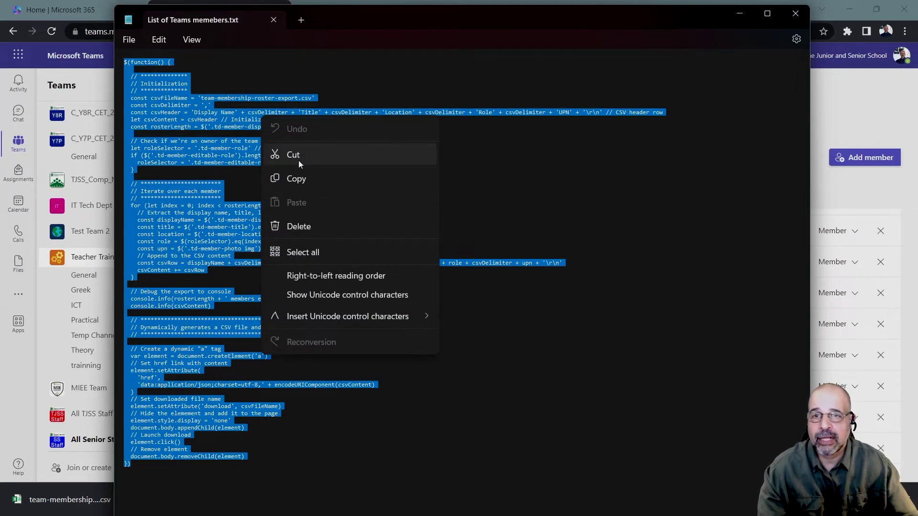
left_click(296, 178)
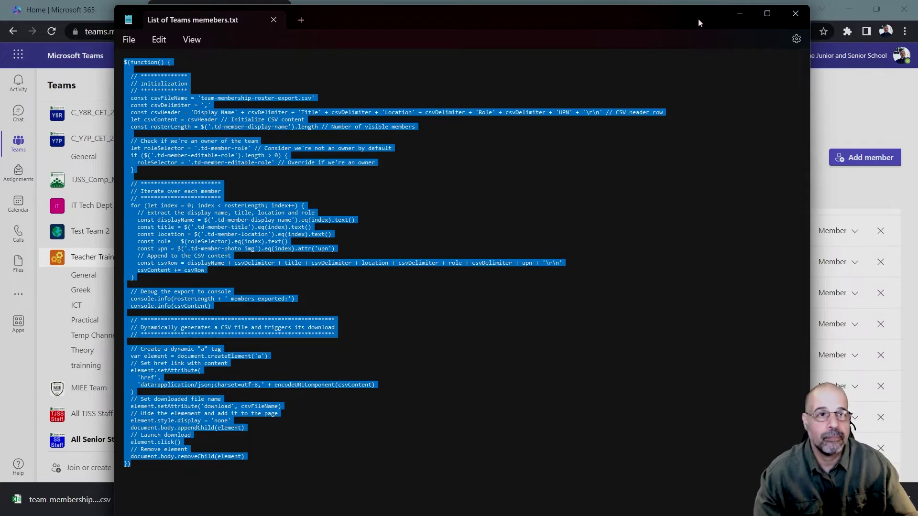
left_click(739, 17)
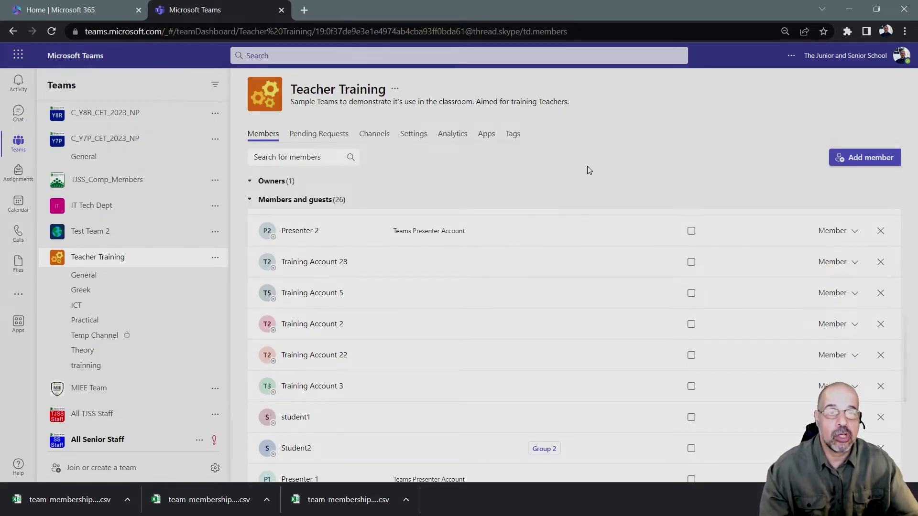
- Inspect the Teacher Training members page with the browser's developer tools and show the Console
right_click(515, 168)
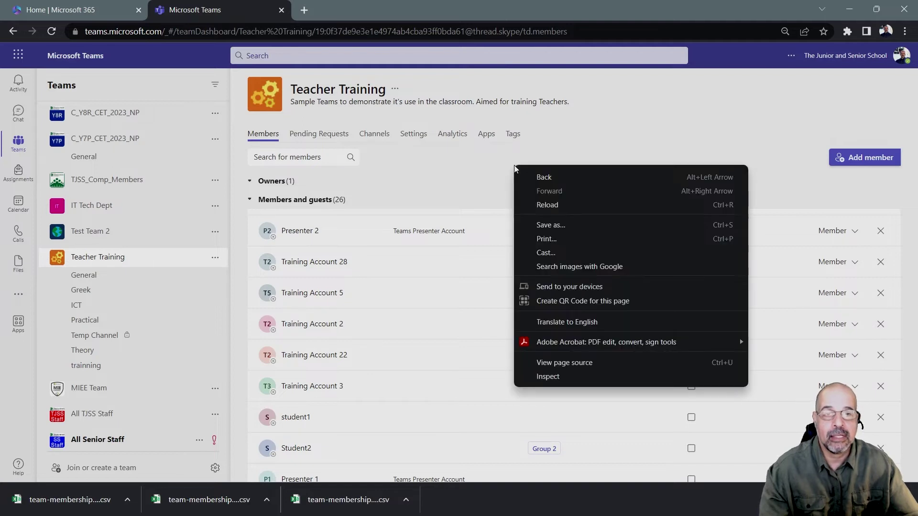
left_click(563, 375)
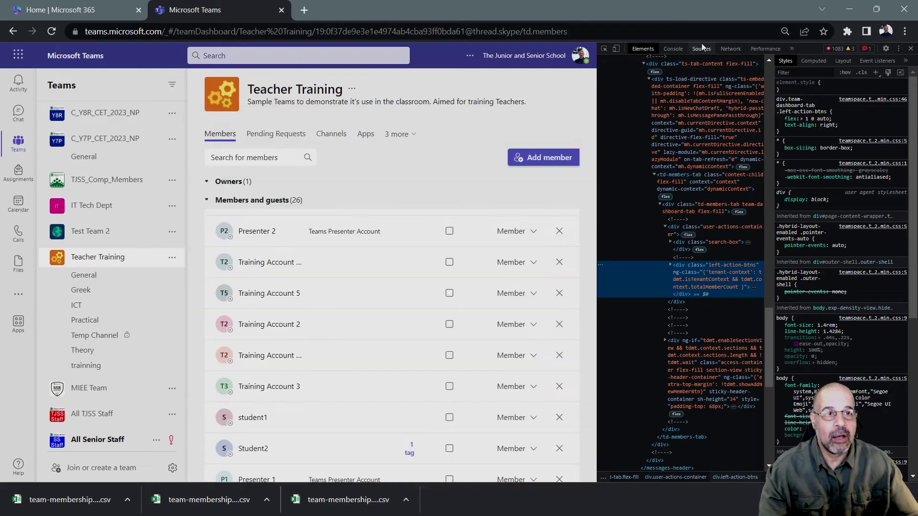
left_click(769, 59)
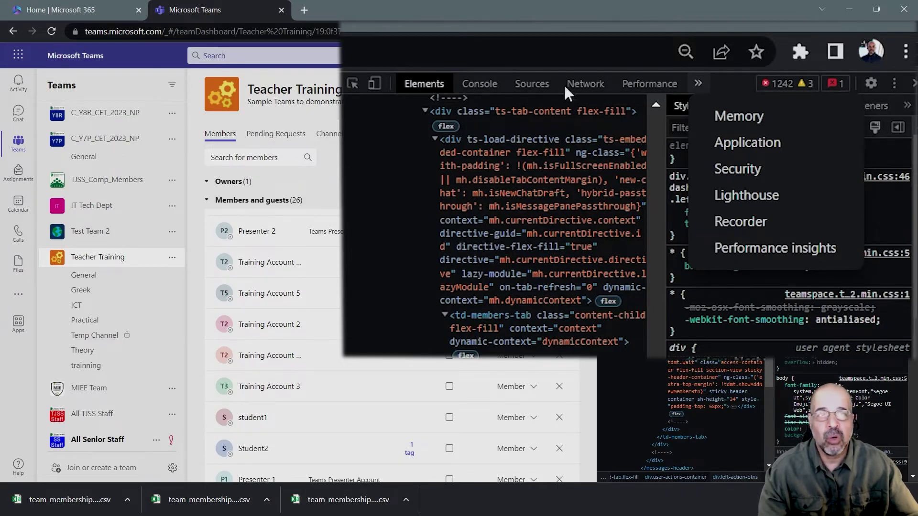
left_click(697, 83)
left_click(697, 82)
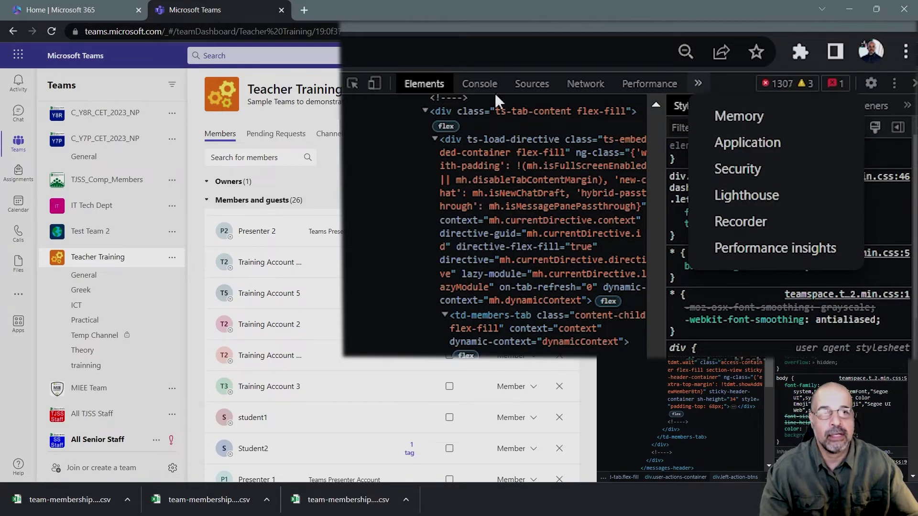
left_click(480, 82)
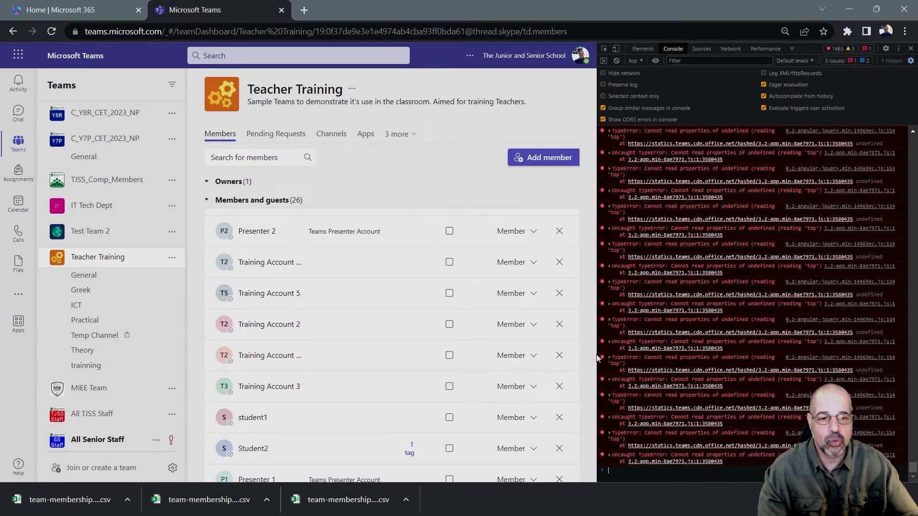
- Paste the copied script at the Console prompt and run it to export the team members
left_click(615, 475)
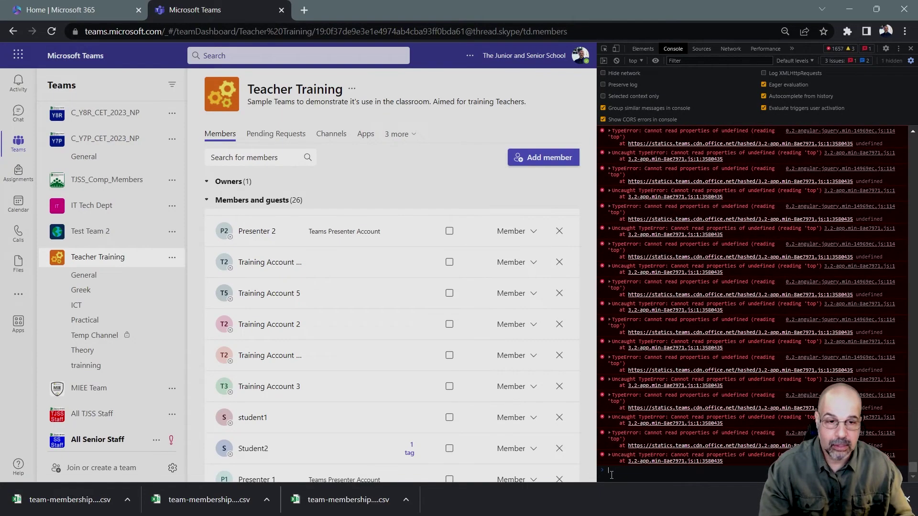
key("ctrl+v")
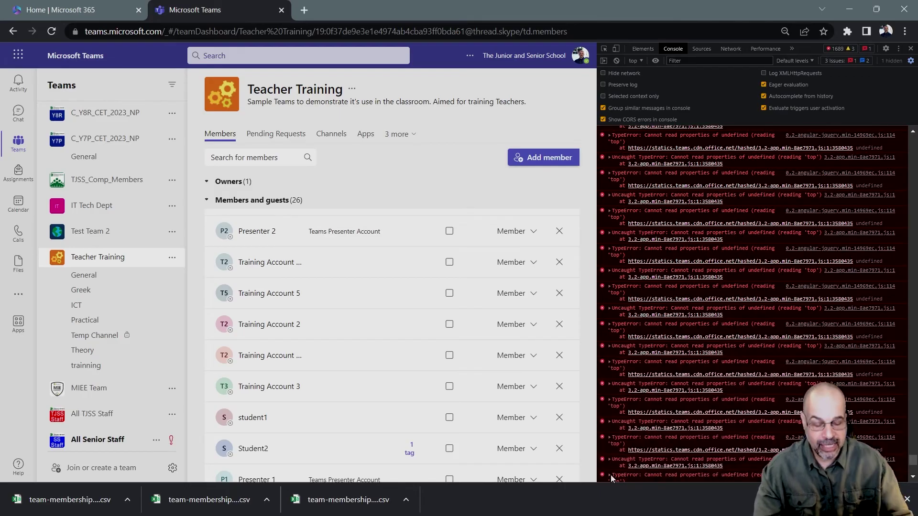
key("Return")
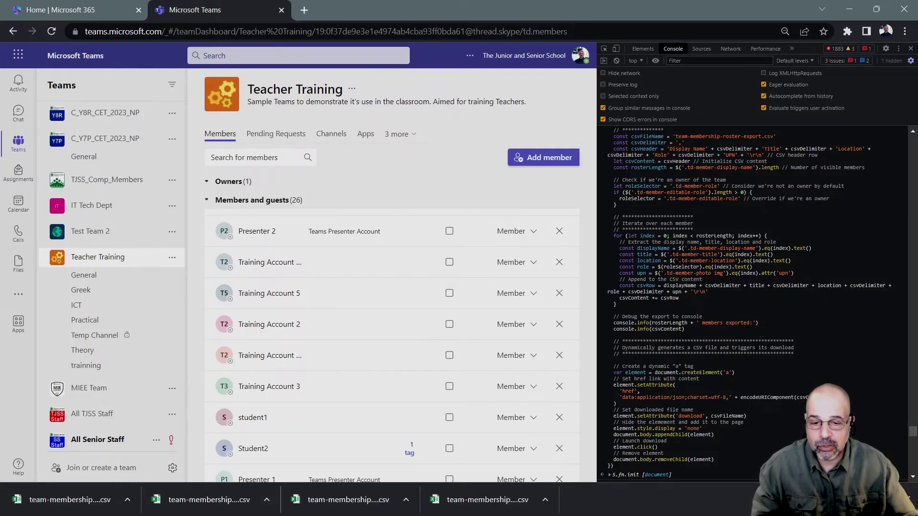
- Open team-membership-roster-export.csv from the Downloads folder in Excel and maximize its window
left_click_drag(431, 208, 414, 79)
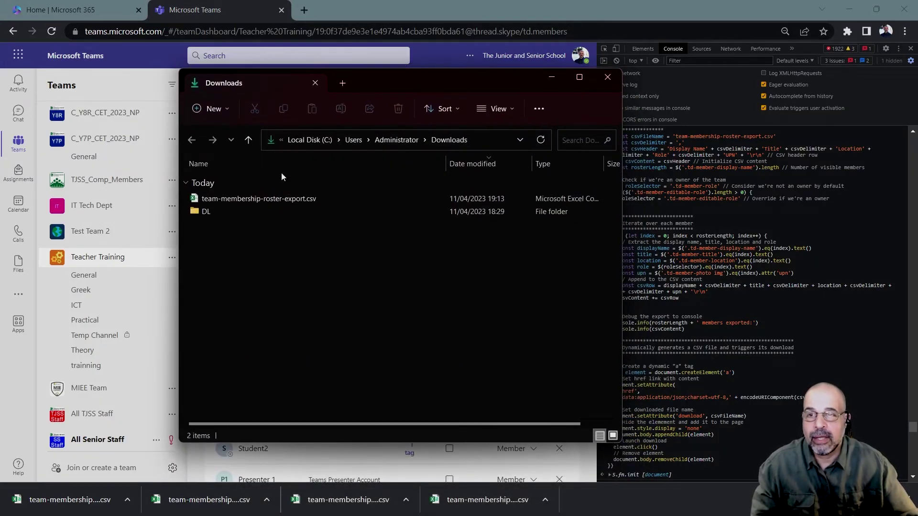
double_click(294, 200)
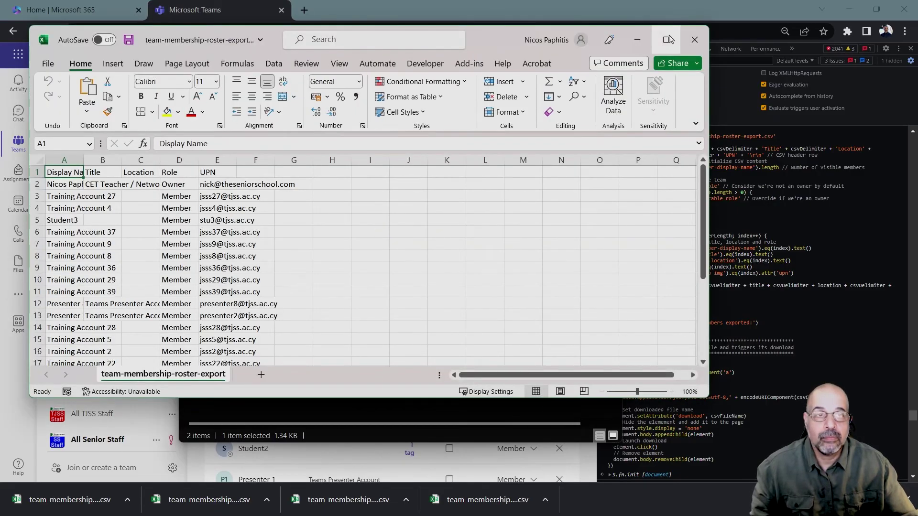
left_click(666, 39)
- Auto-fit the width of all columns in the exported sheet and select the display names in A2:A7
left_click(14, 134)
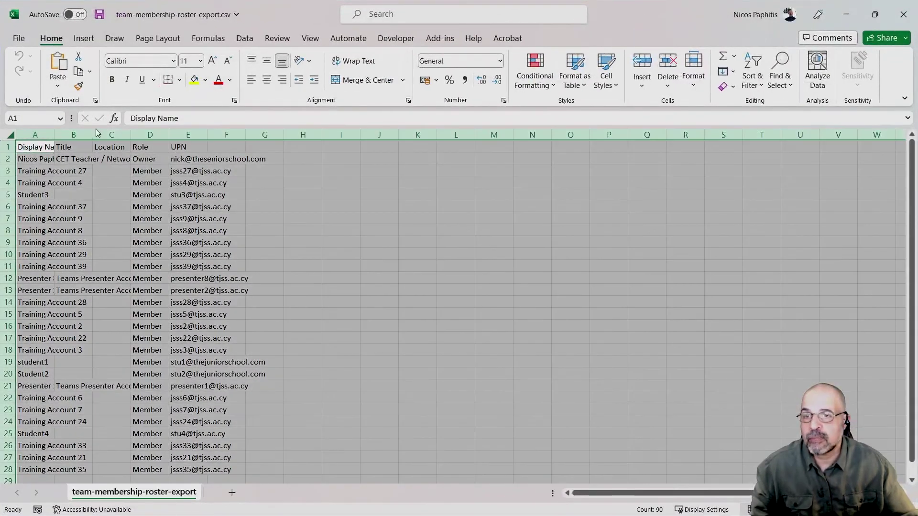
double_click(93, 135)
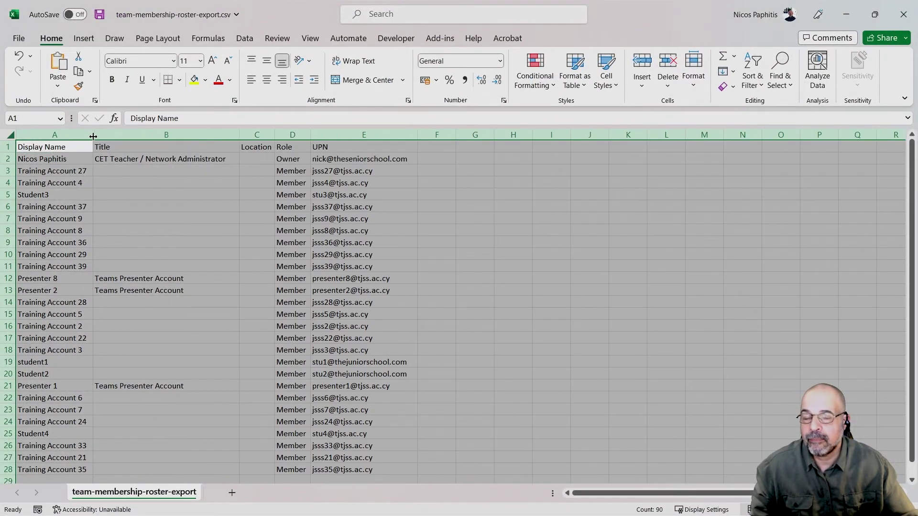
left_click(470, 196)
left_click_drag(52, 160, 52, 220)
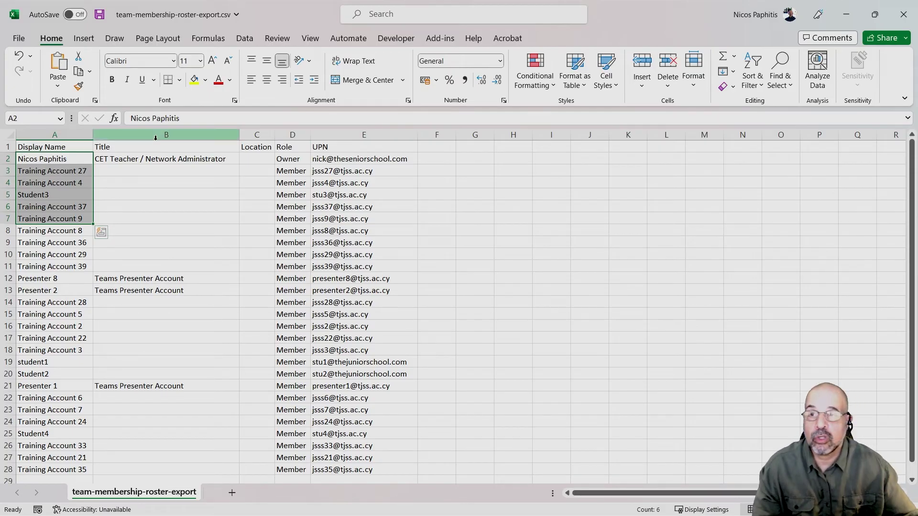
- Review the exported roster by selecting the Location and Role columns, the UPNs in E2:E28 and the display names in A2:A28
left_click(267, 132)
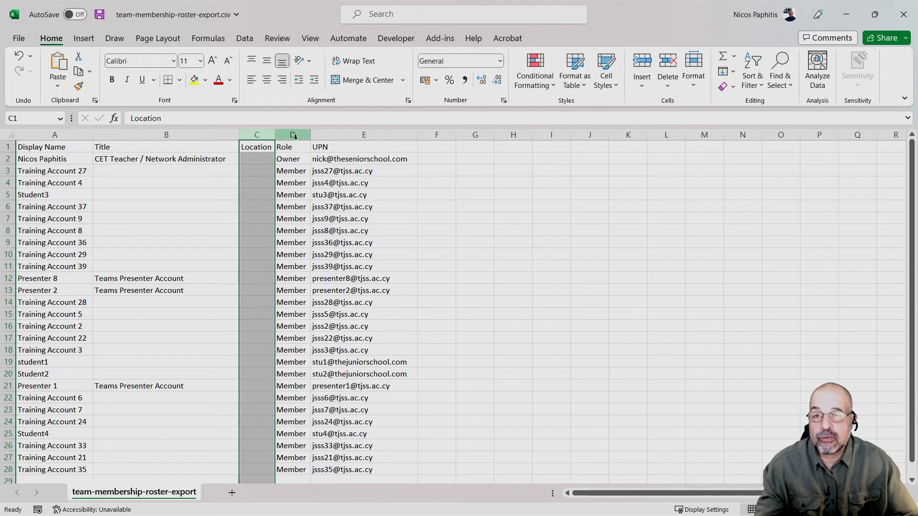
left_click(295, 135)
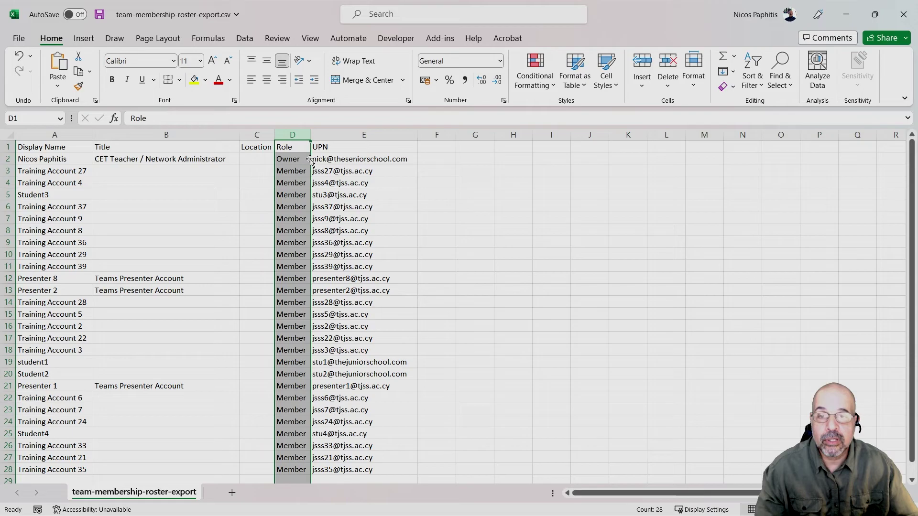
left_click_drag(354, 168, 375, 469)
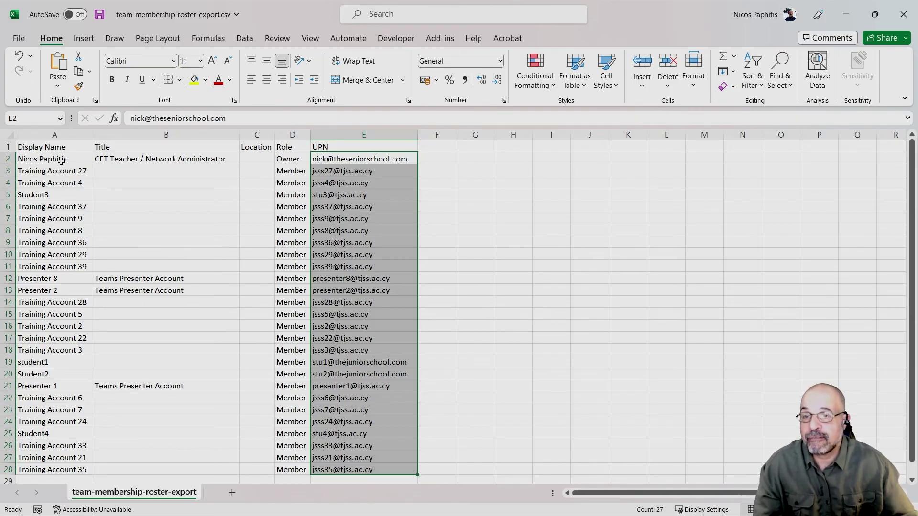
left_click_drag(61, 161, 66, 471)
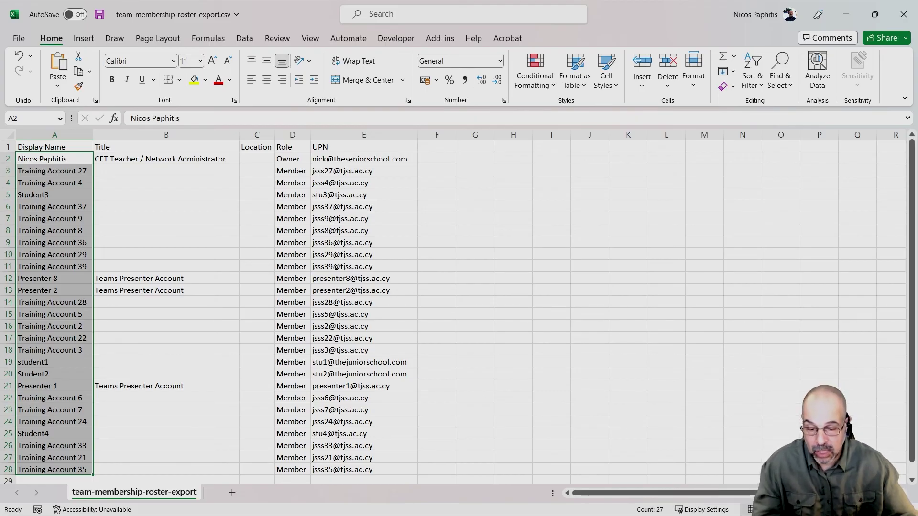
- Switch to Notepad to show the script in List of Teams memebers.txt, and minimize its window to return to the roster
key("alt+Tab")
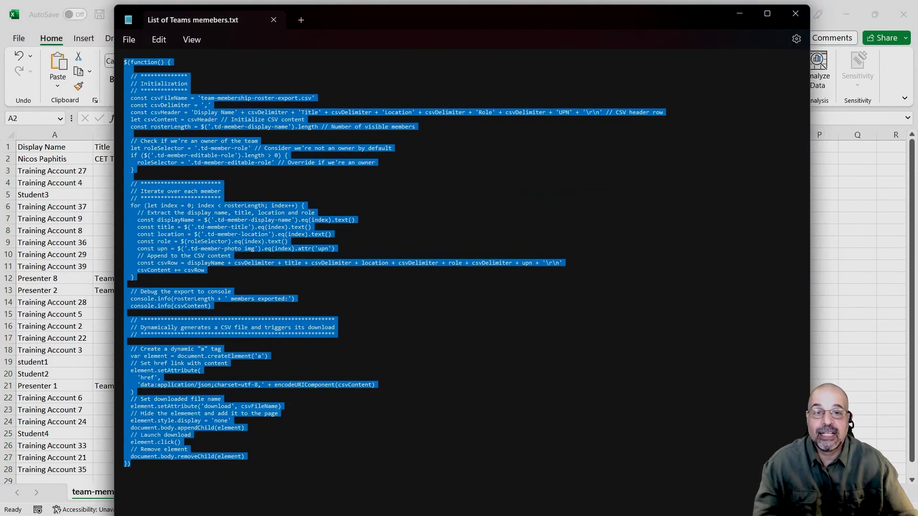
left_click(736, 15)
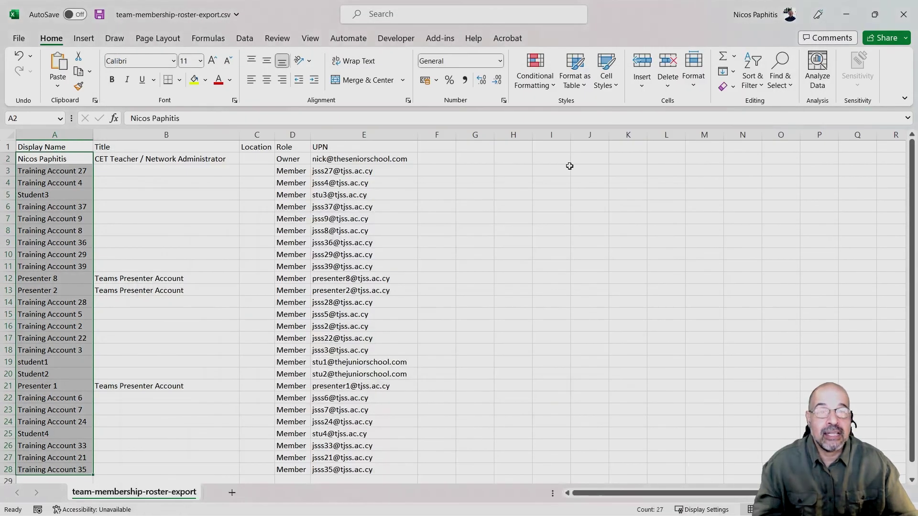